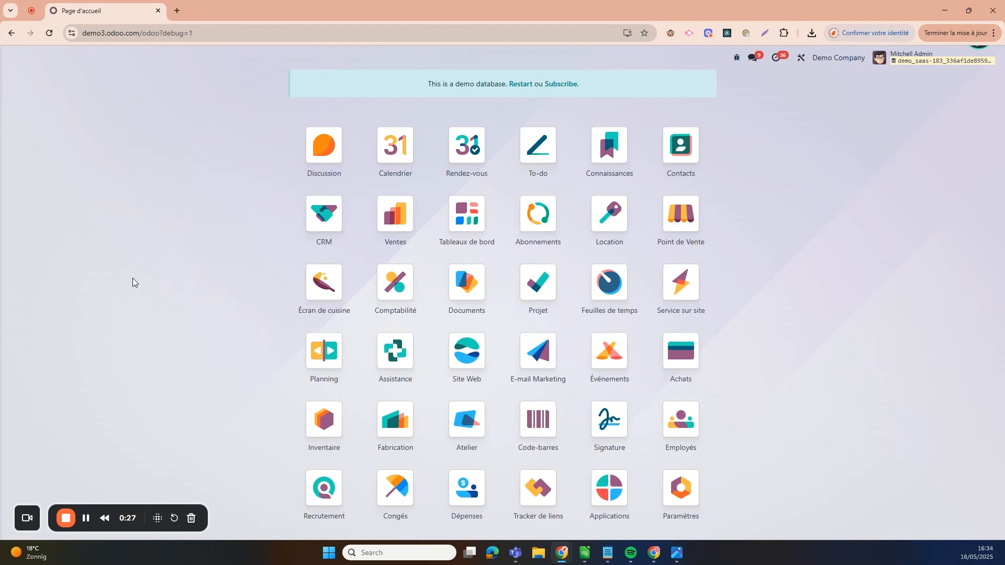
# Open the Onboarding plan from the employee activity plans in the Employés configuration.
pyautogui.click(665, 418)
pyautogui.click(231, 58)
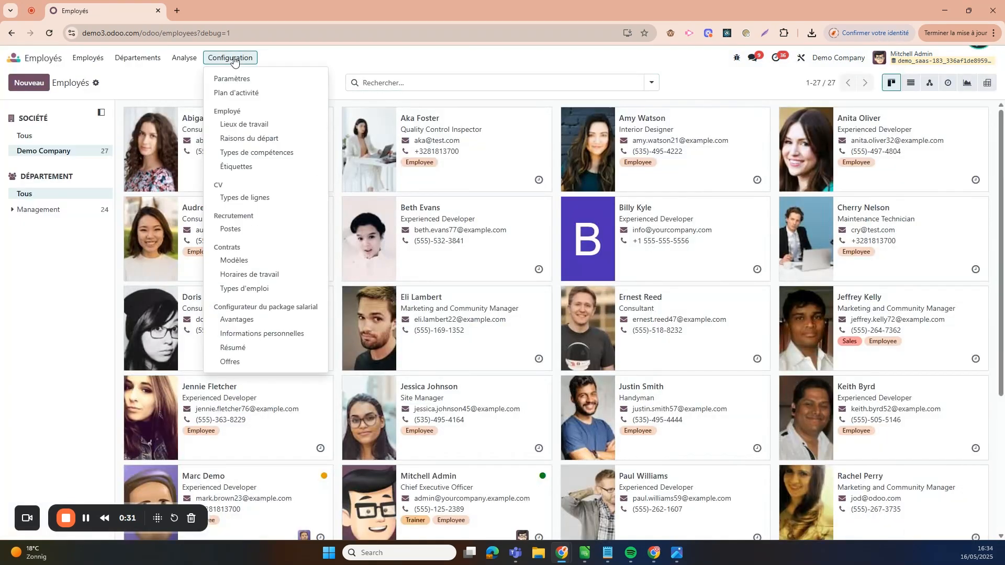
pyautogui.click(246, 97)
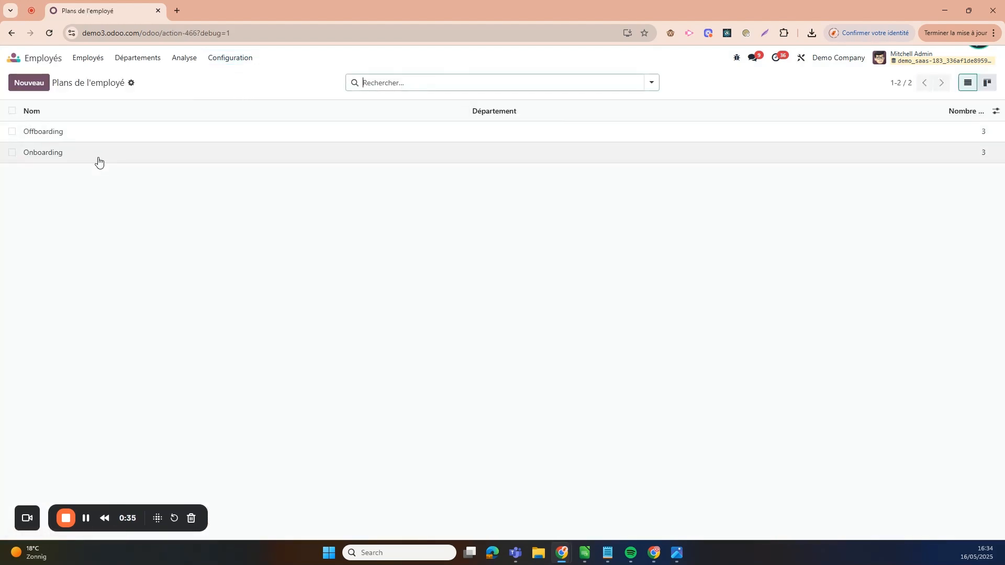
pyautogui.click(99, 163)
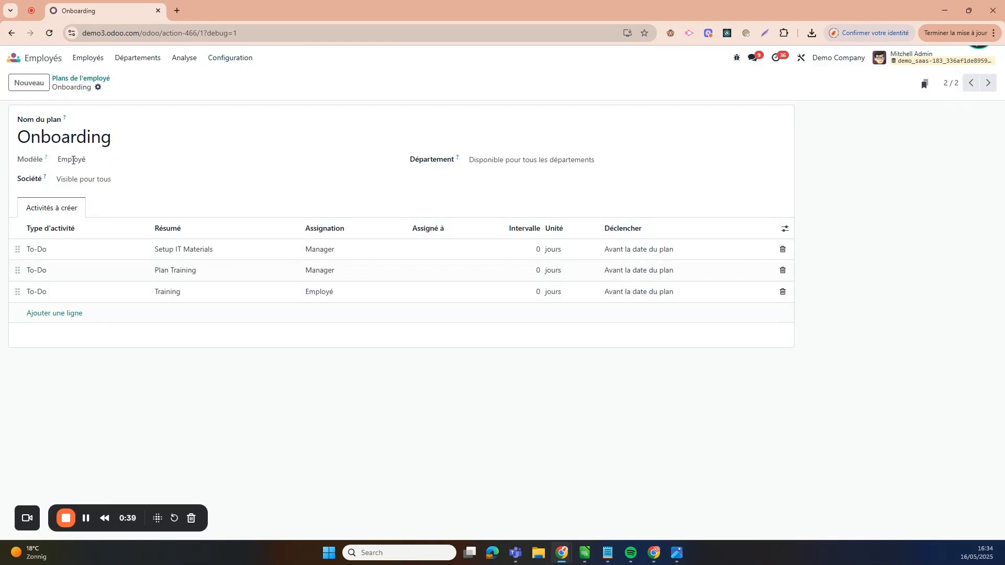
# Check the company options of the Onboarding plan, and view the Offboarding plan before returning to Onboarding.
pyautogui.click(105, 176)
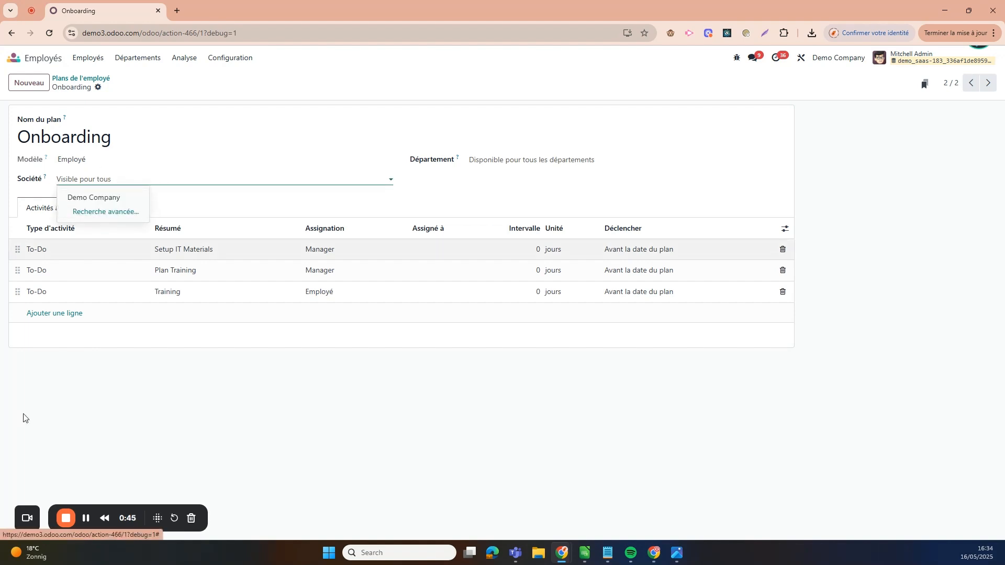
pyautogui.click(285, 413)
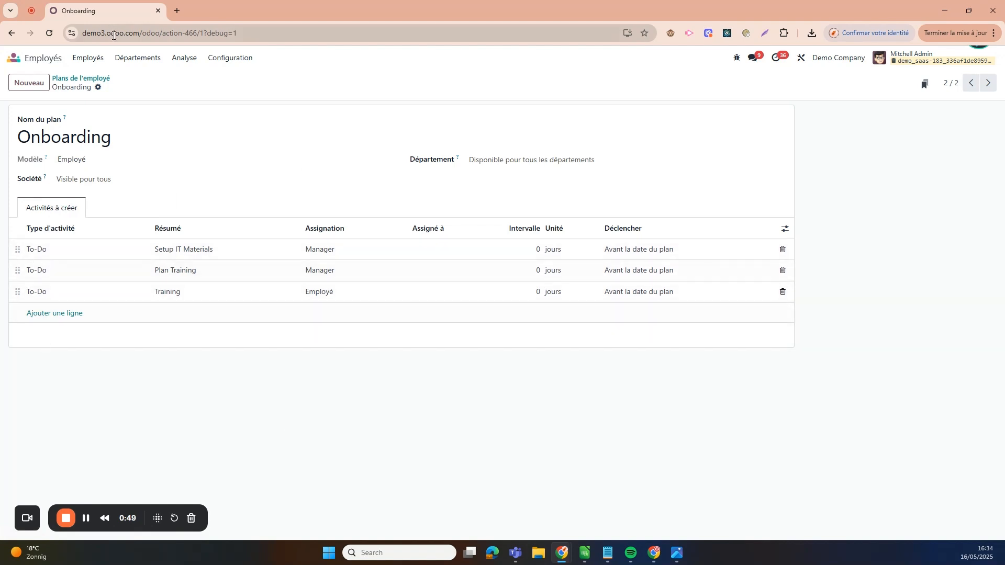
pyautogui.click(988, 82)
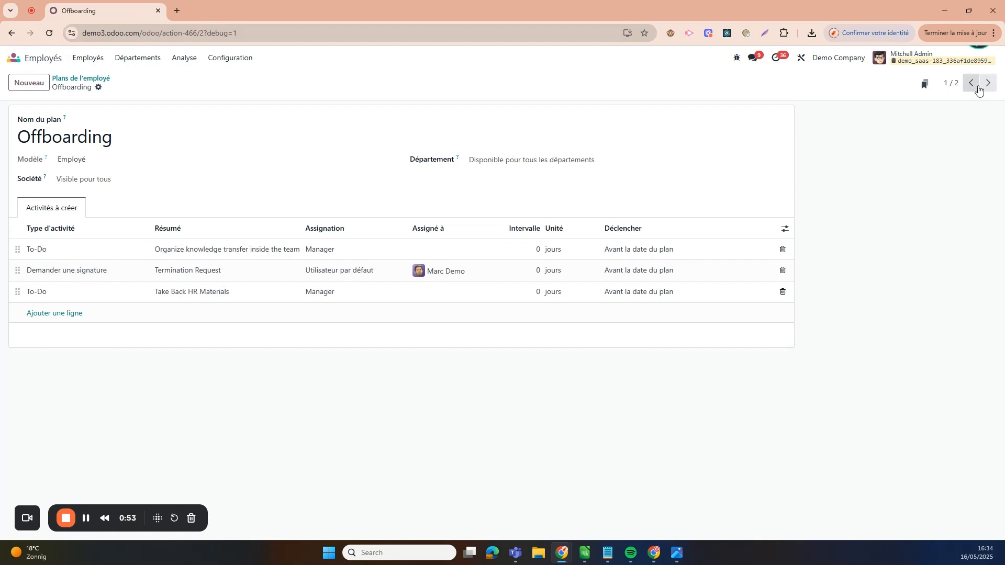
pyautogui.click(970, 84)
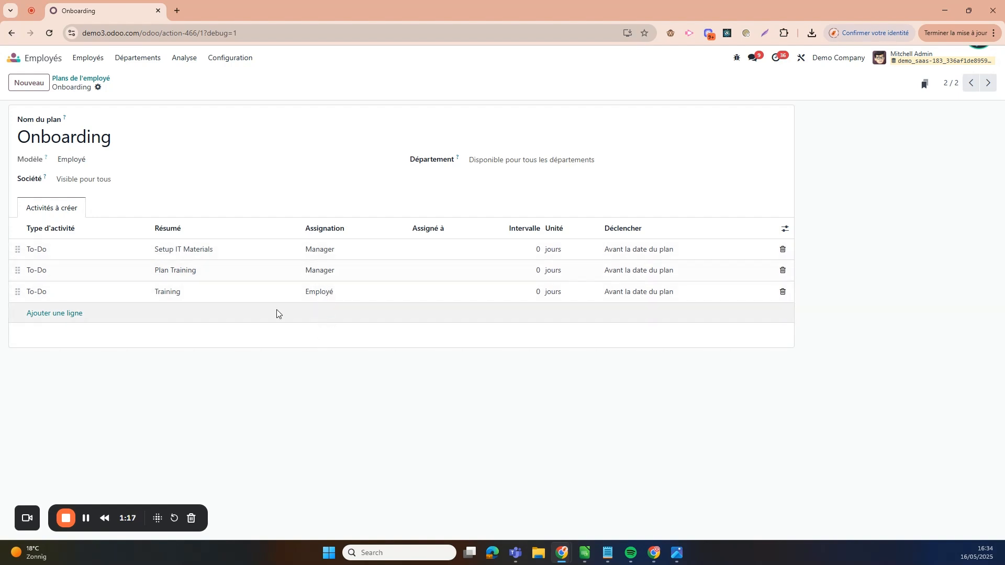
# Examine the assignment options offered for a new activity in the Onboarding plan, and close it without saving.
pyautogui.click(67, 313)
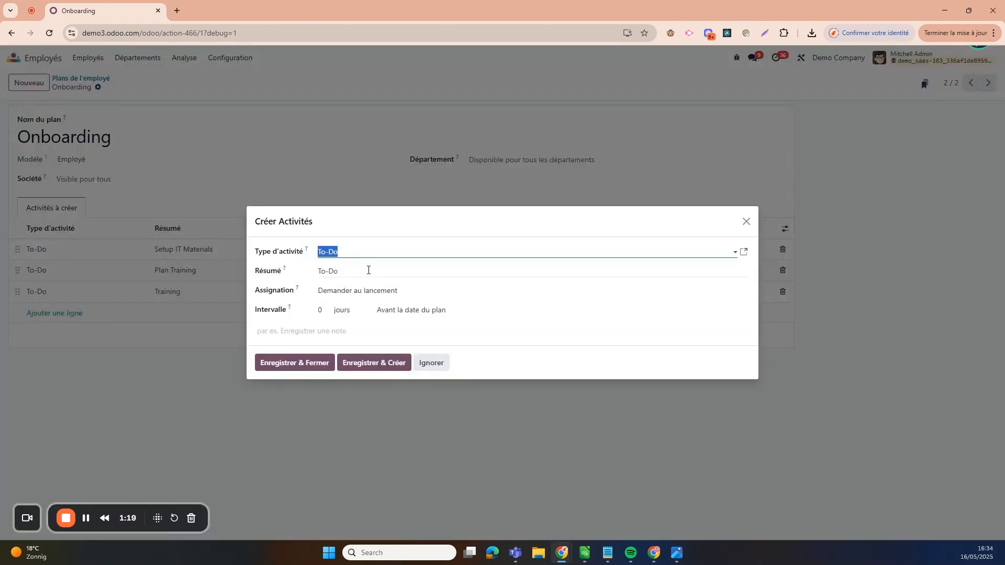
pyautogui.click(347, 272)
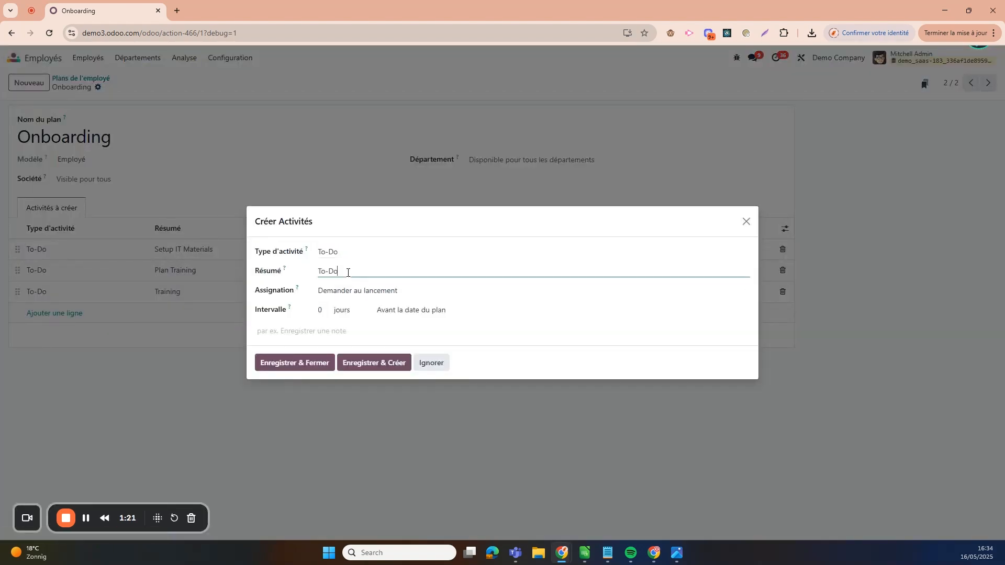
pyautogui.click(376, 291)
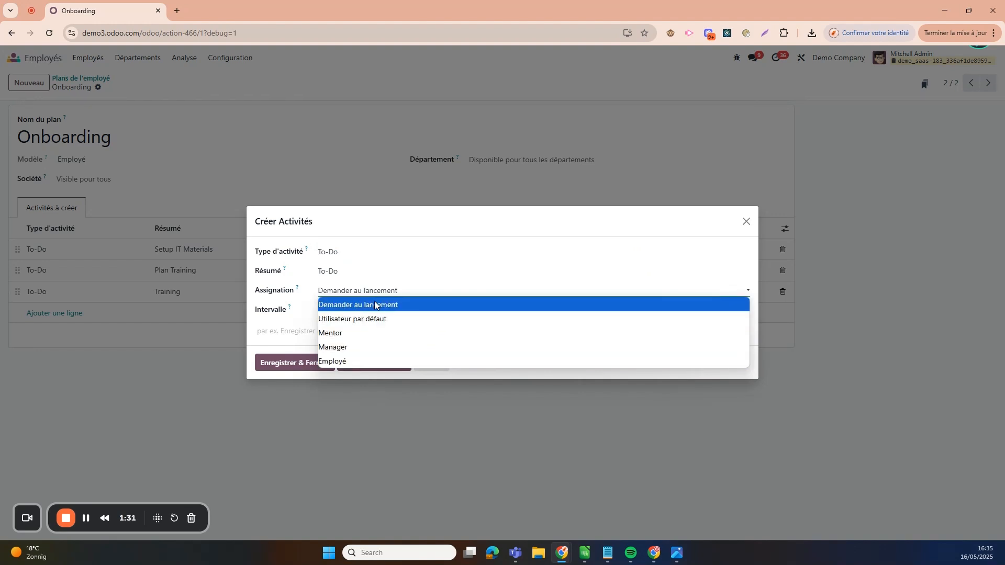
pyautogui.click(745, 222)
pyautogui.click(746, 221)
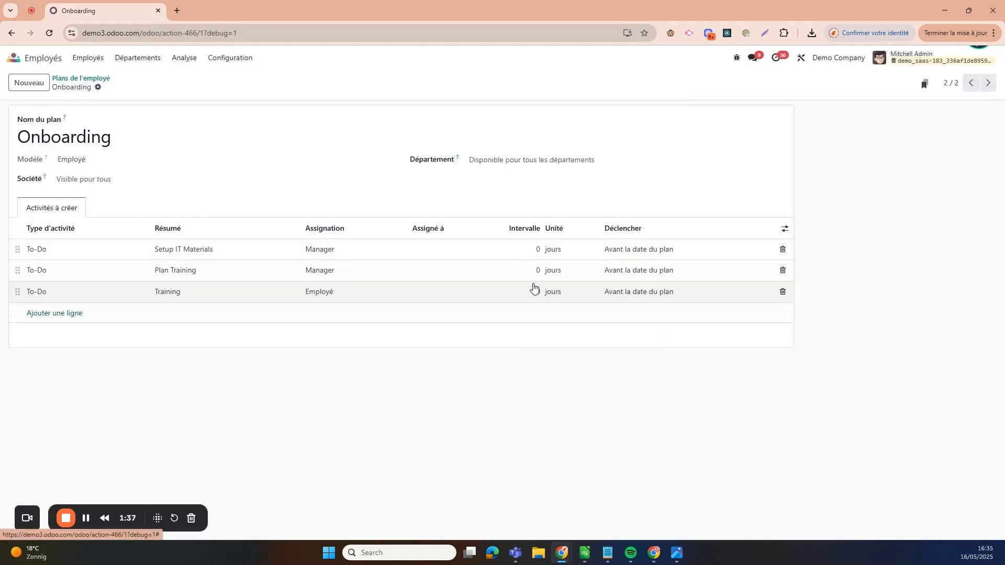
# Examine the Training activity's trigger options and its full form, and return to the Onboarding plan.
pyautogui.click(646, 297)
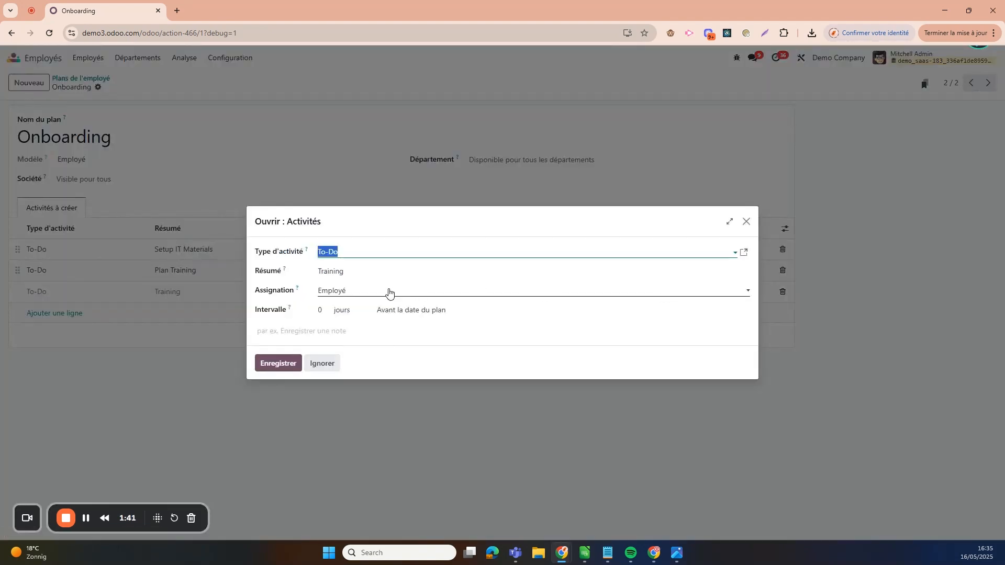
pyautogui.click(399, 310)
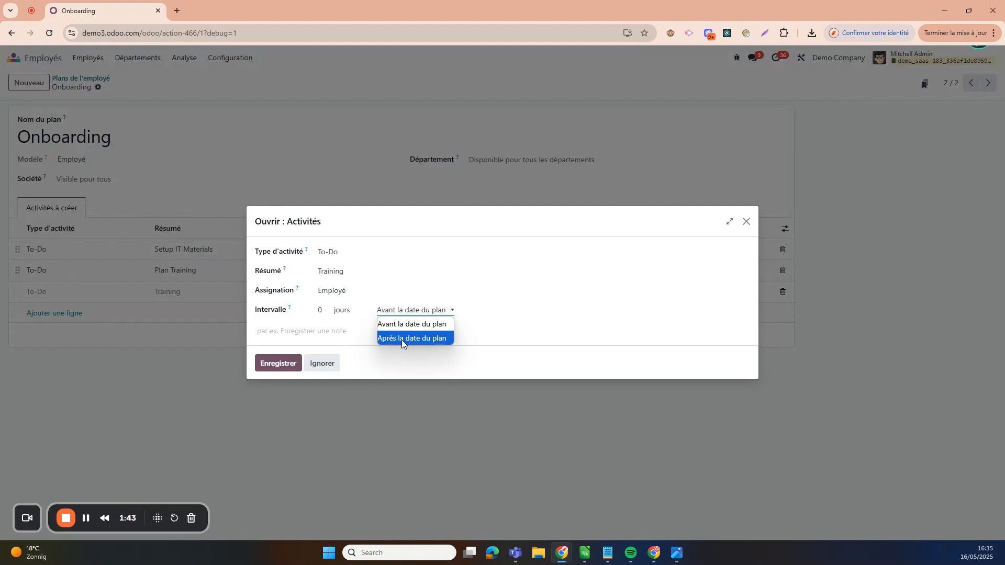
pyautogui.click(731, 223)
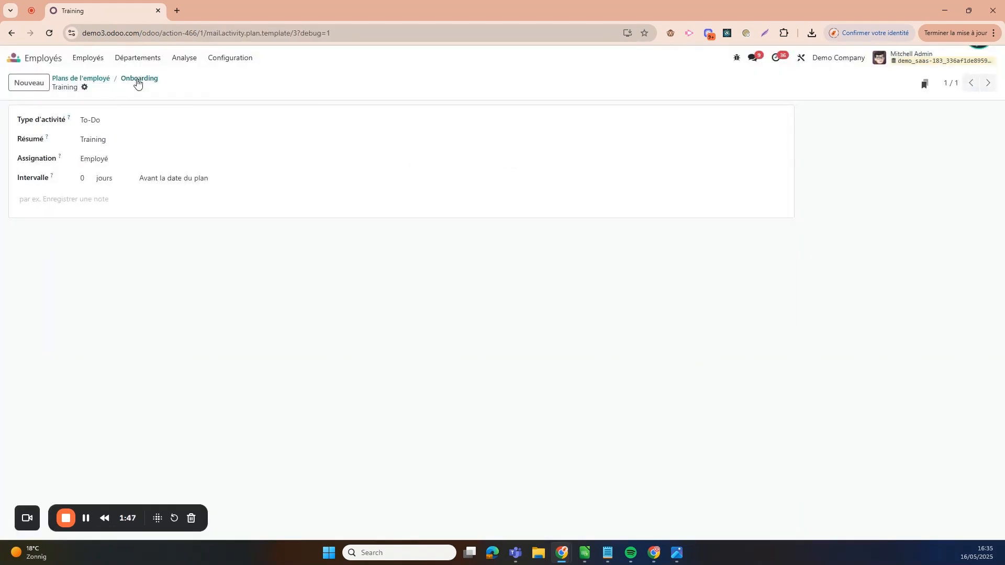
pyautogui.click(142, 80)
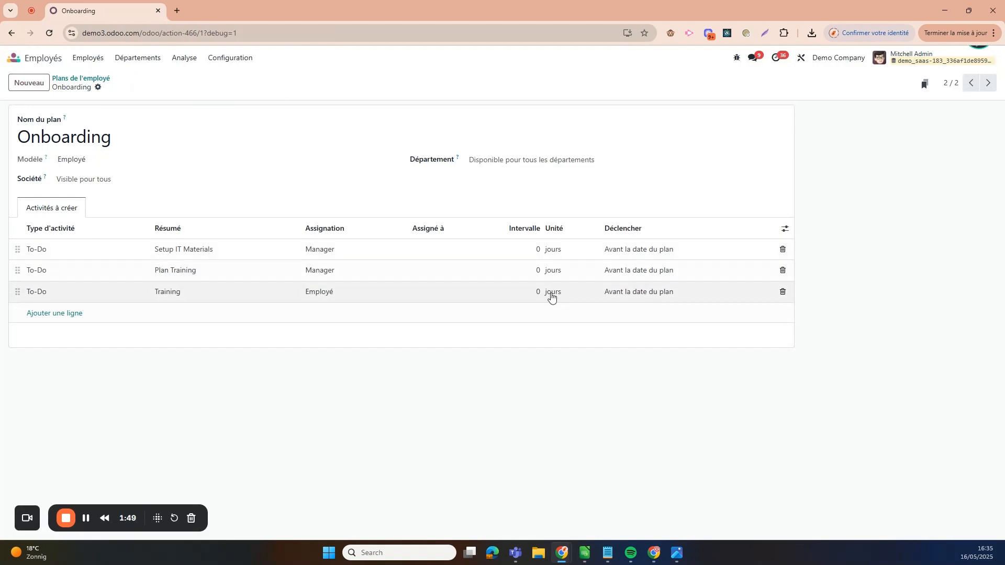
# Set the Training activity's interval to 5 days before the plan date and save the Onboarding plan.
pyautogui.click(527, 293)
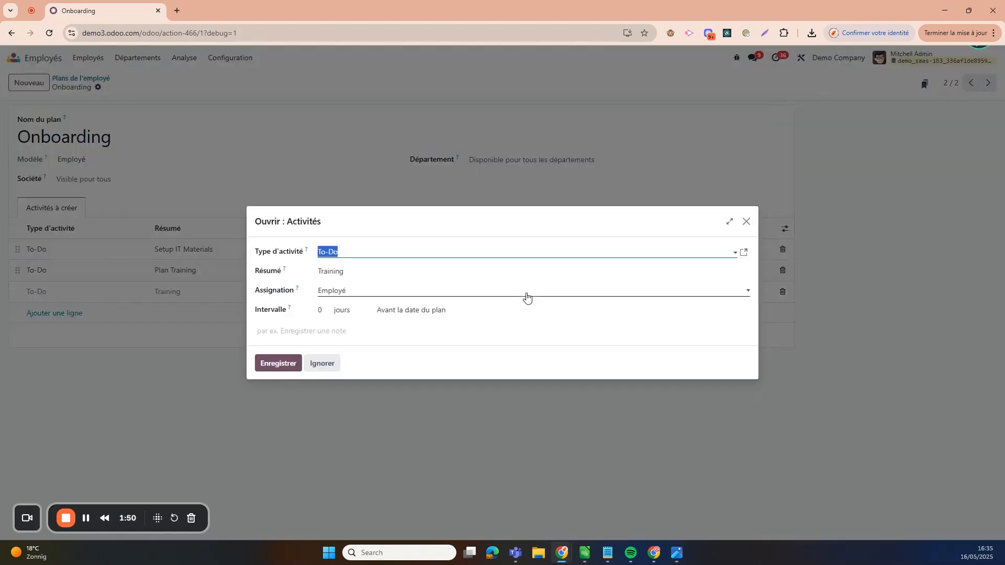
pyautogui.click(320, 309)
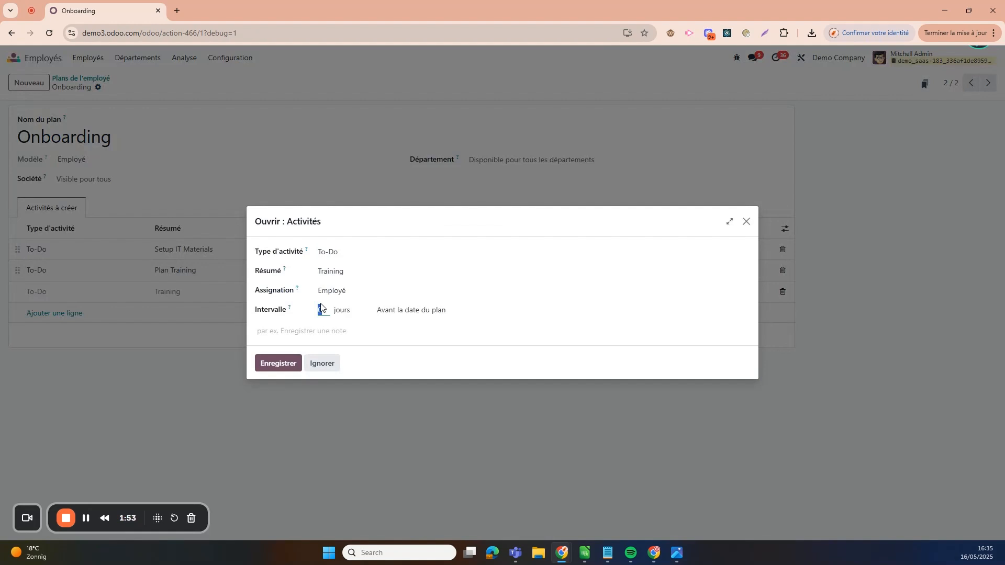
pyautogui.write('5')
pyautogui.click(287, 364)
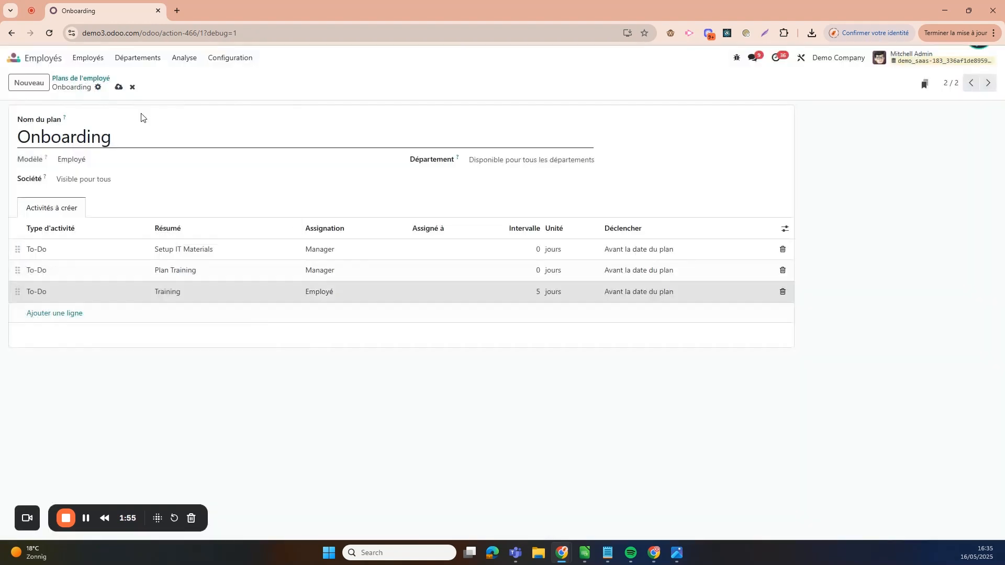
pyautogui.click(118, 87)
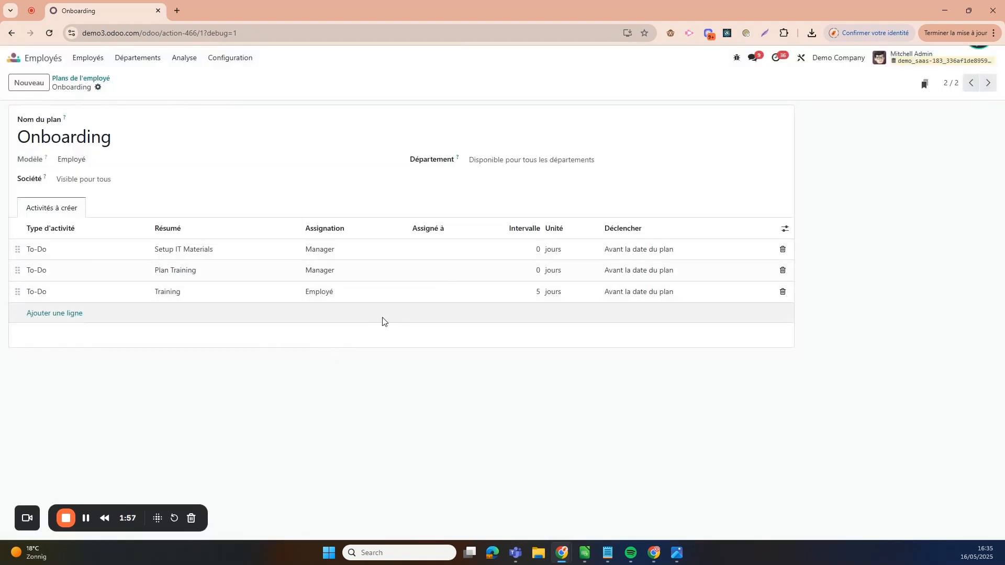
# Open the record of the first employee in the employee list.
pyautogui.click(89, 59)
pyautogui.click(96, 79)
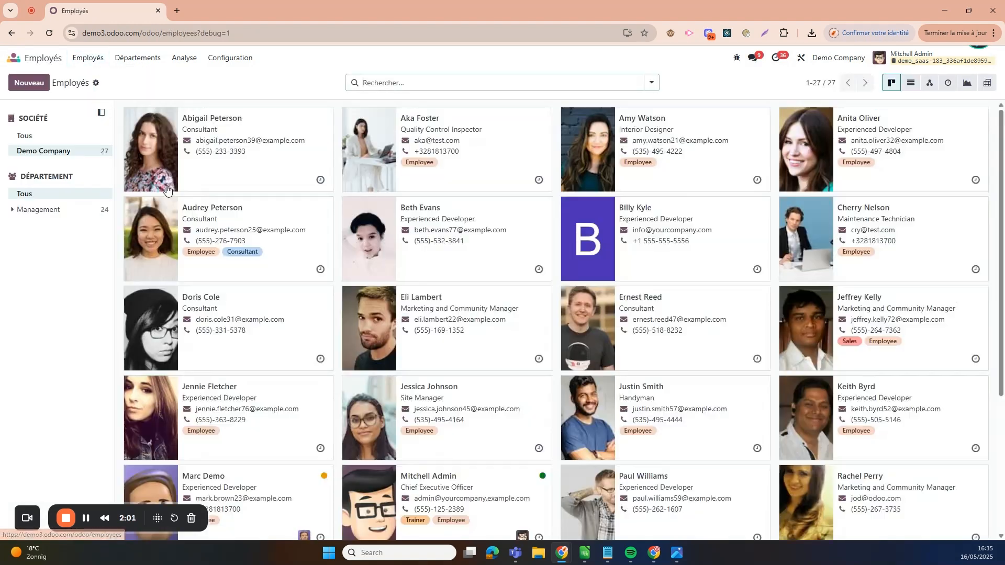
pyautogui.click(217, 154)
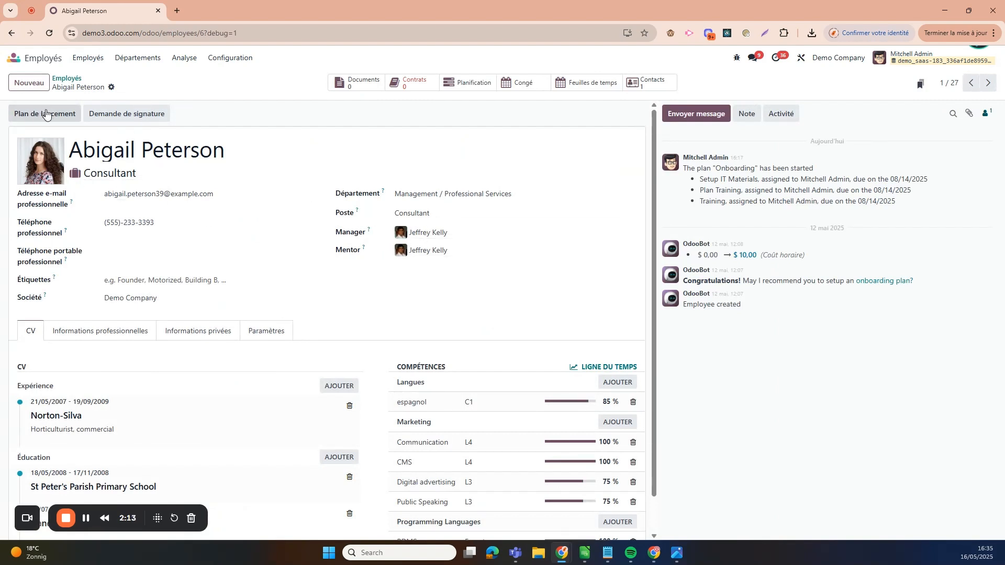
# Prepare the launch of the Onboarding plan for this employee with 31/12/2025 as the due date.
pyautogui.click(71, 119)
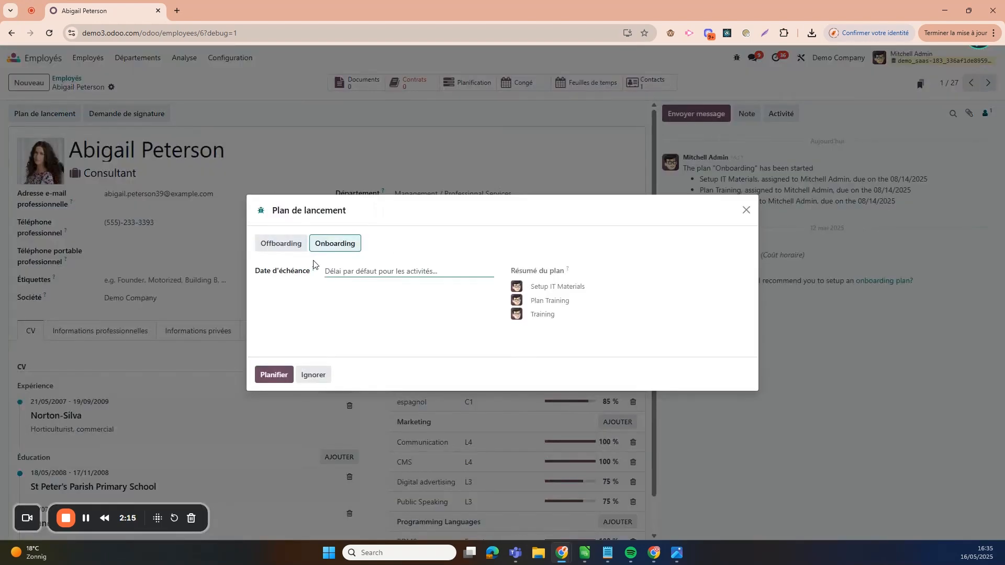
pyautogui.click(375, 277)
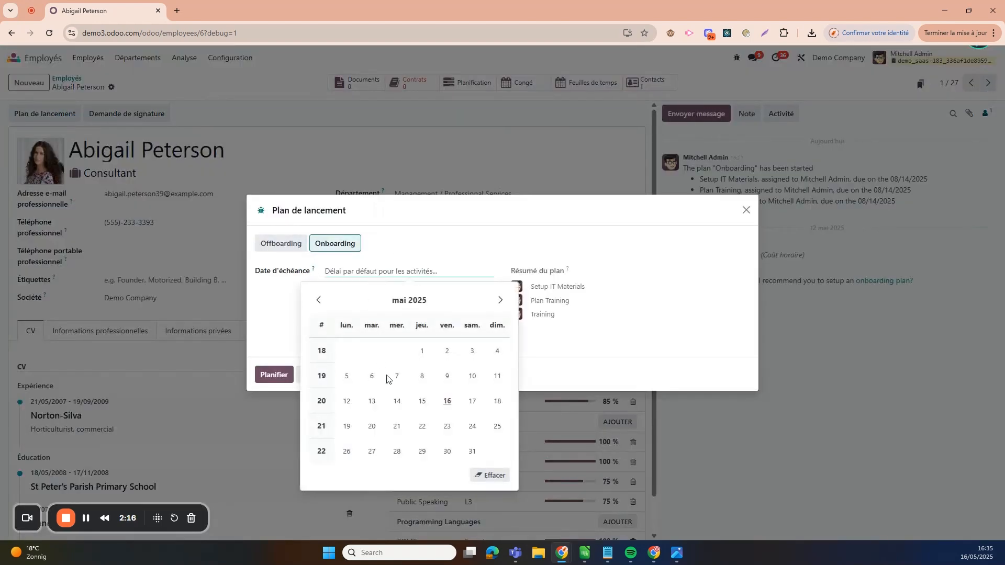
pyautogui.click(500, 300)
pyautogui.click(500, 300)
pyautogui.click(500, 300)
pyautogui.click(500, 300)
pyautogui.click(500, 299)
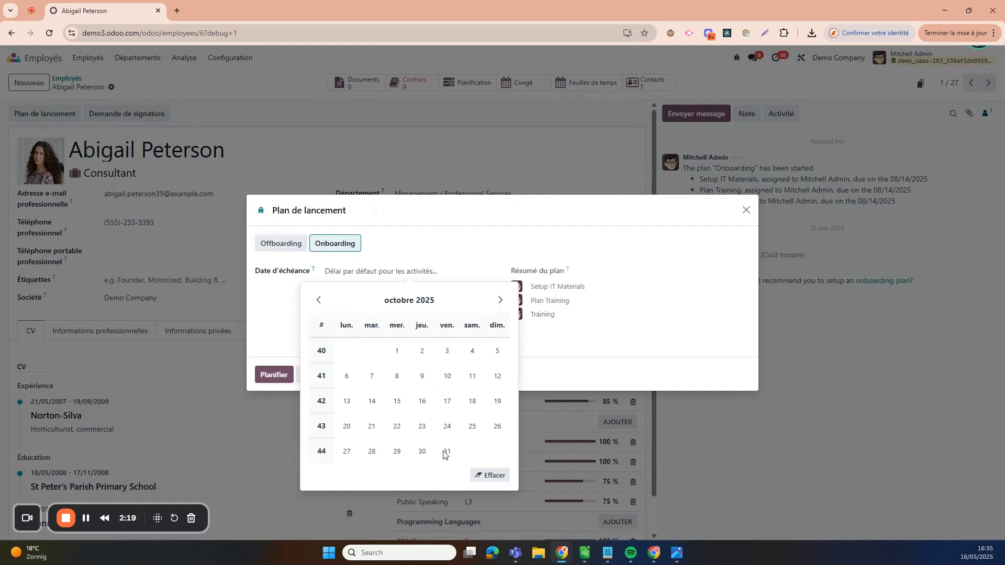
pyautogui.click(501, 300)
pyautogui.click(500, 300)
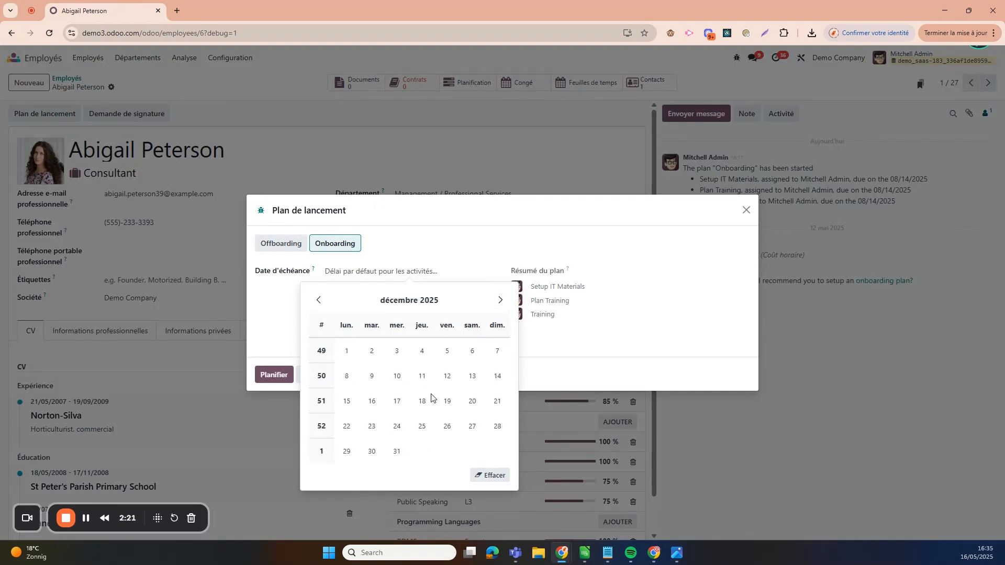
pyautogui.click(396, 451)
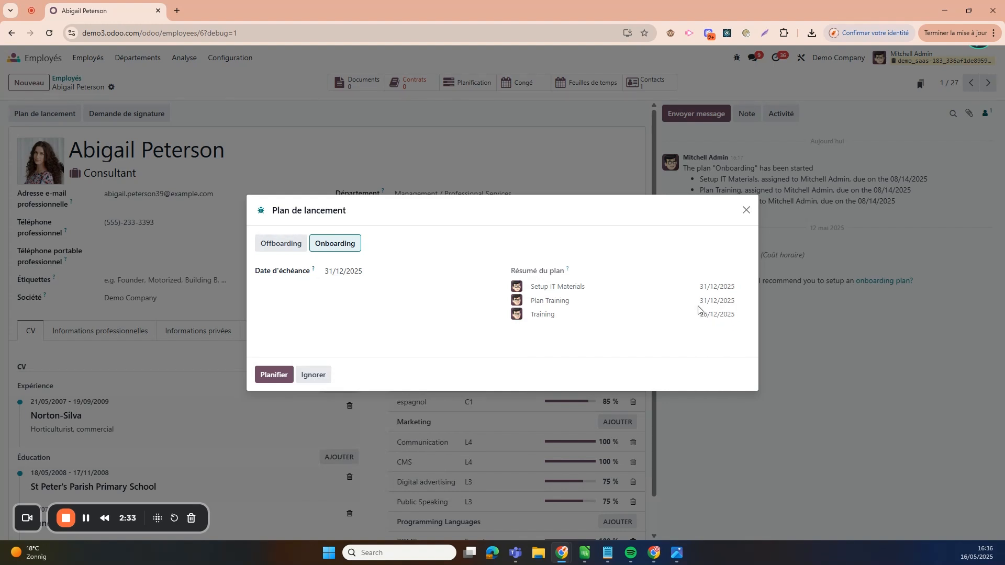
pyautogui.rightClick(94, 15)
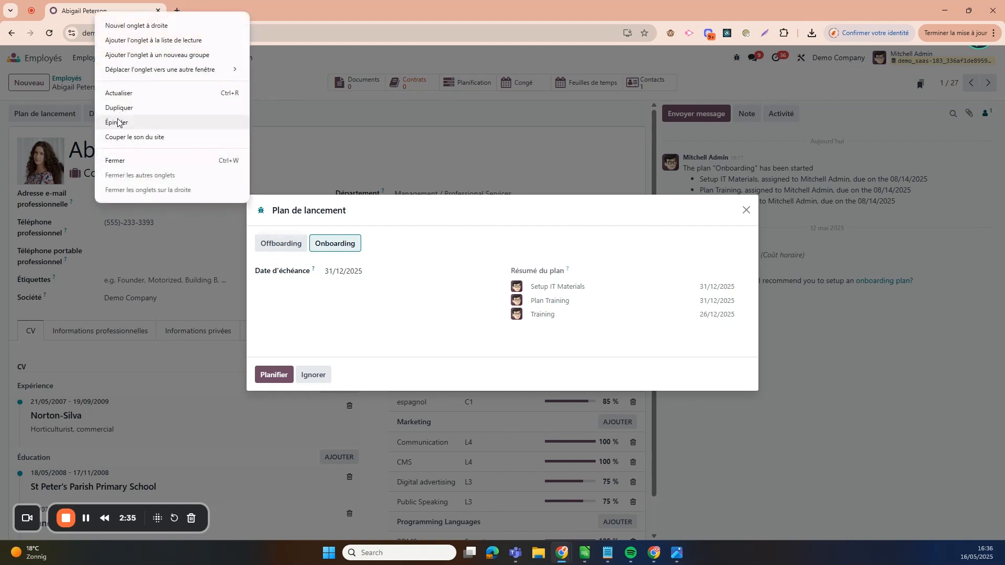
pyautogui.click(125, 109)
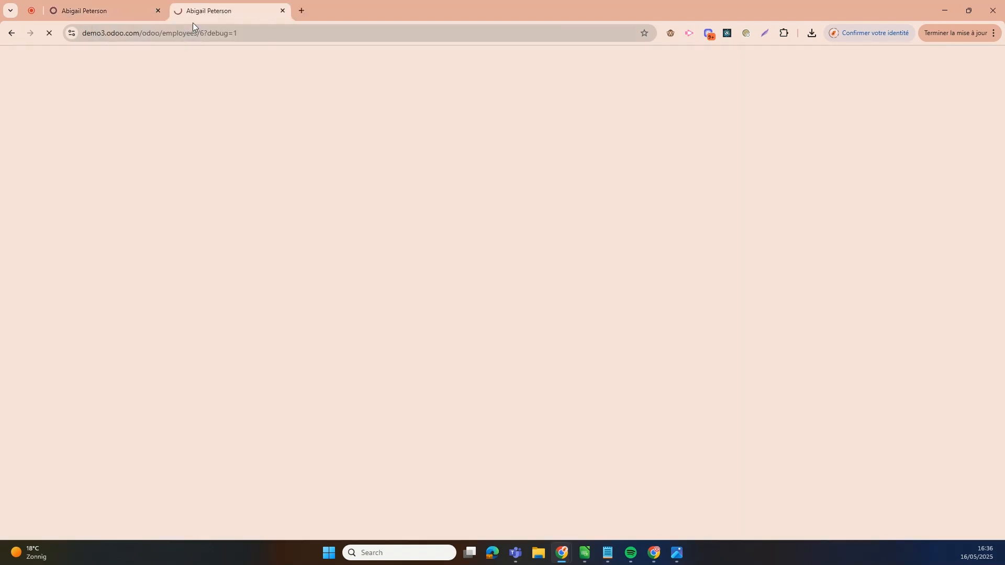
pyautogui.click(280, 10)
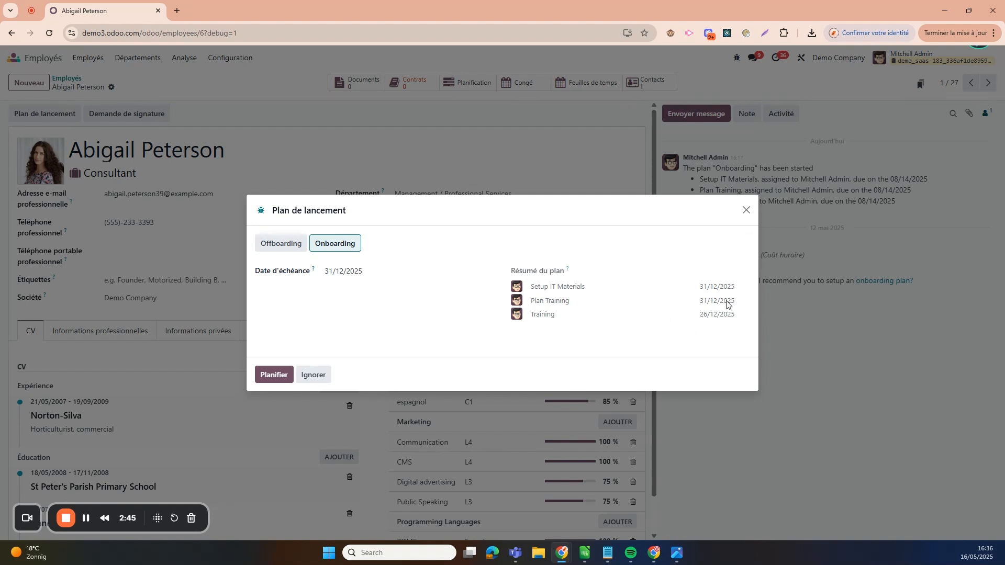
# Schedule the Onboarding plan and review the planned Training, Setup IT Materials and Plan Training activities.
pyautogui.click(263, 382)
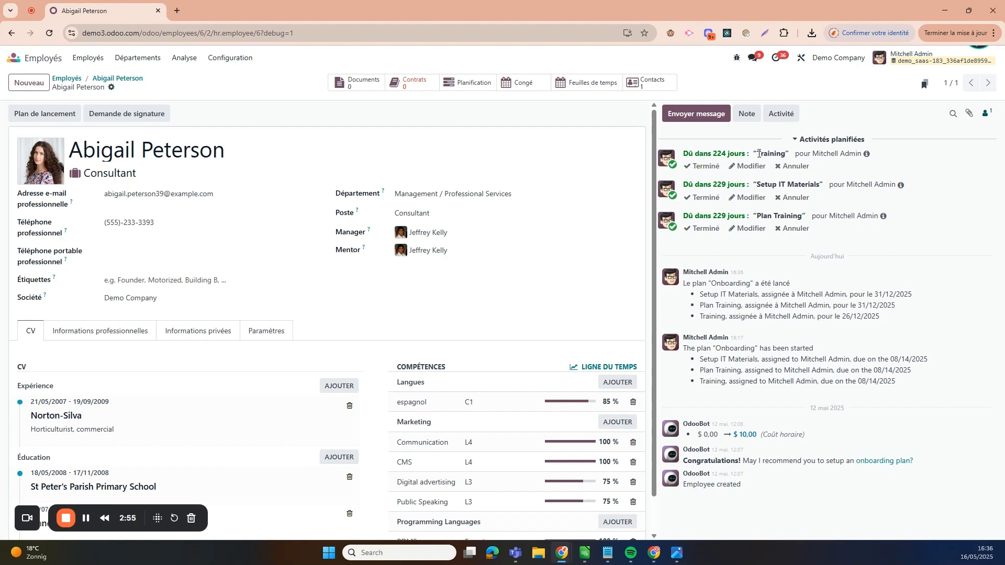
pyautogui.moveTo(758, 153); pyautogui.dragTo(798, 152)
pyautogui.moveTo(756, 182); pyautogui.dragTo(819, 185)
pyautogui.moveTo(756, 216); pyautogui.dragTo(803, 216)
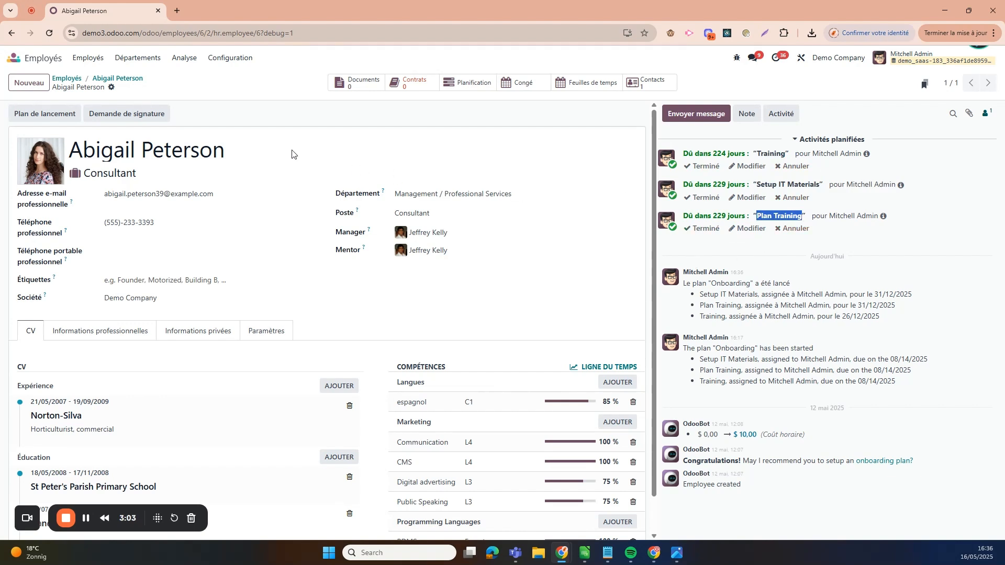
# Launch the Offboarding plan for the same employee with 31/05/2025 as the due date.
pyautogui.click(36, 119)
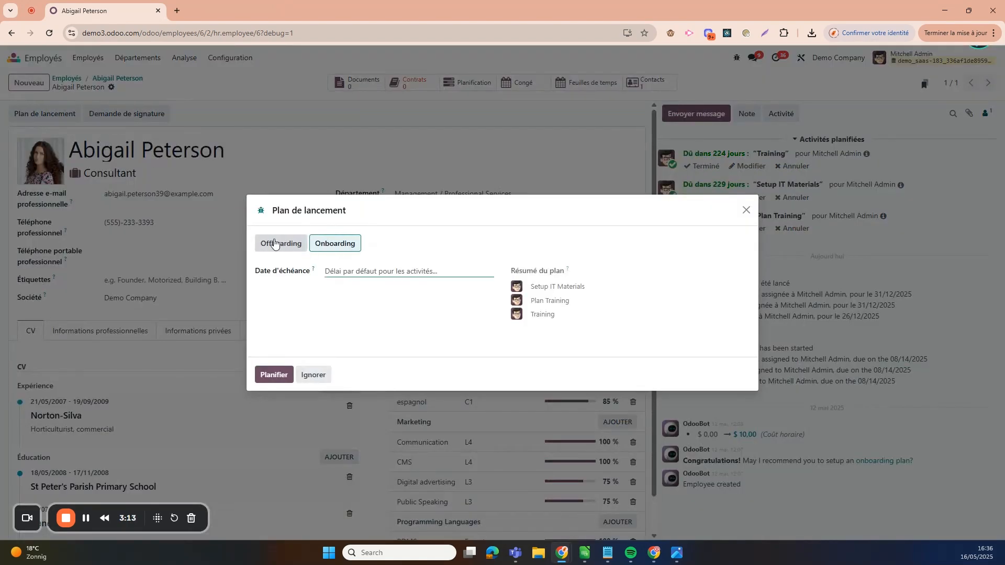
pyautogui.click(275, 246)
pyautogui.click(329, 243)
pyautogui.click(282, 246)
pyautogui.click(340, 249)
pyautogui.click(272, 244)
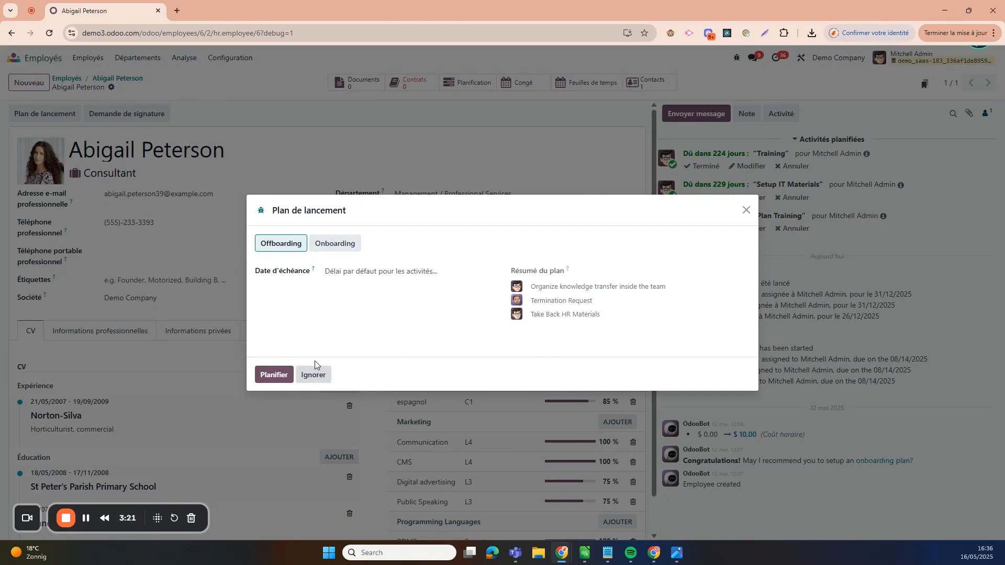
pyautogui.click(344, 272)
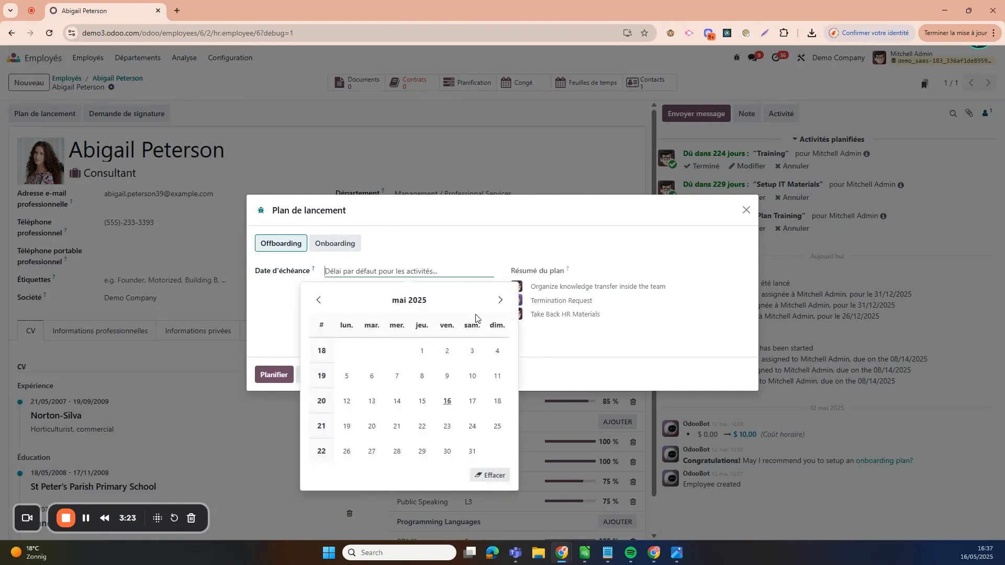
pyautogui.click(472, 451)
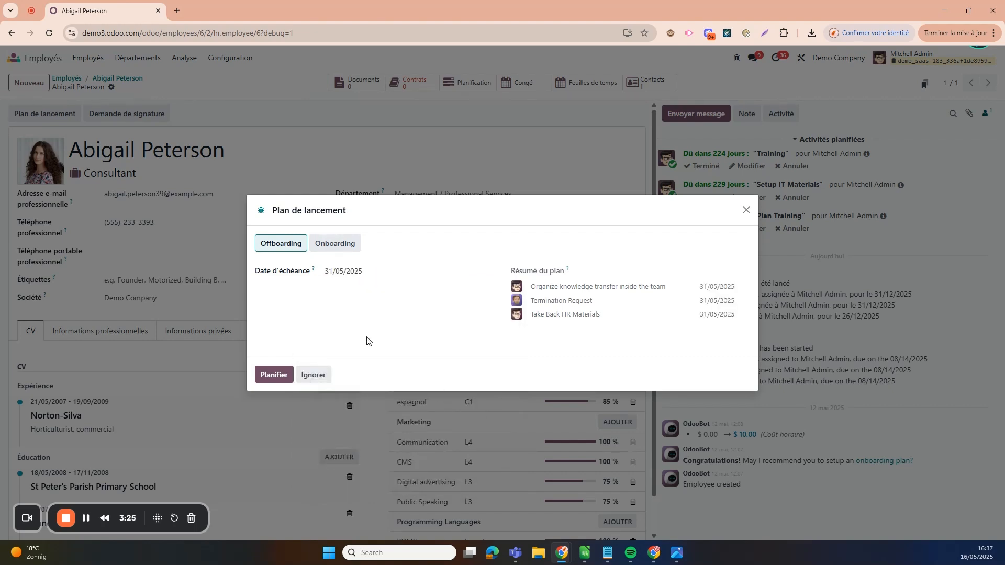
pyautogui.click(276, 374)
# Review the planned activities and the message history on the employee's record.
pyautogui.scroll(3, 733, 210)
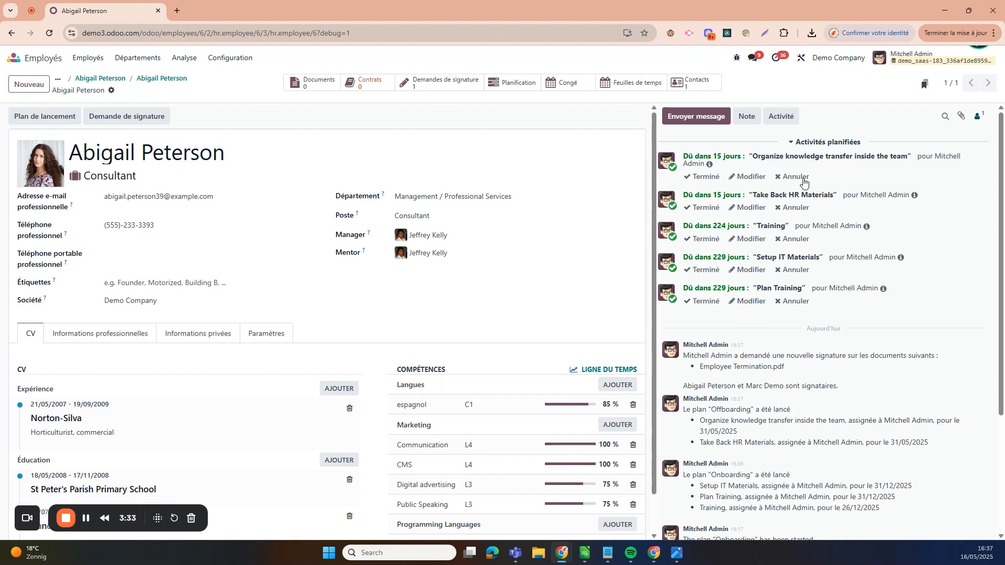
pyautogui.scroll(-3, 818, 324)
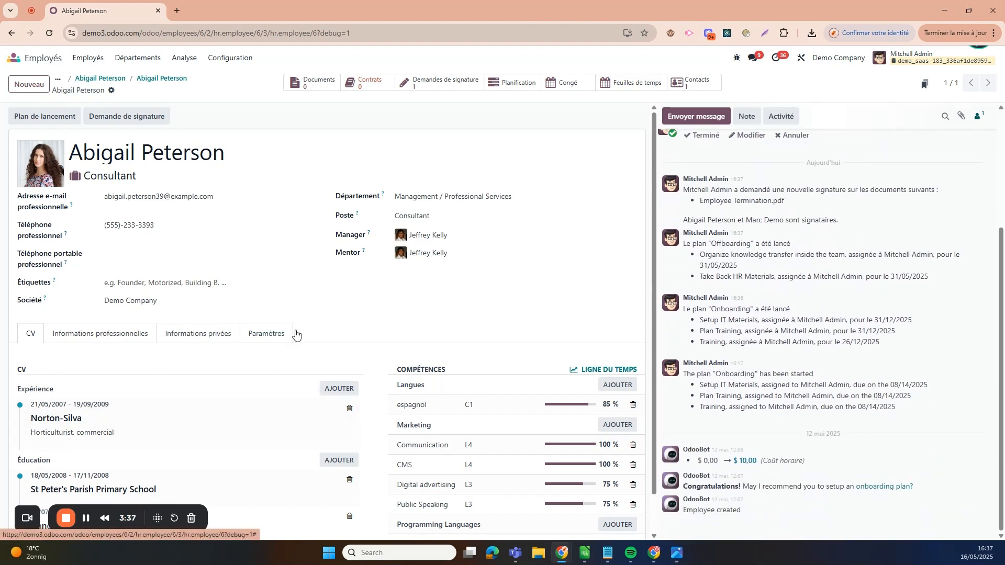
pyautogui.scroll(3, 698, 350)
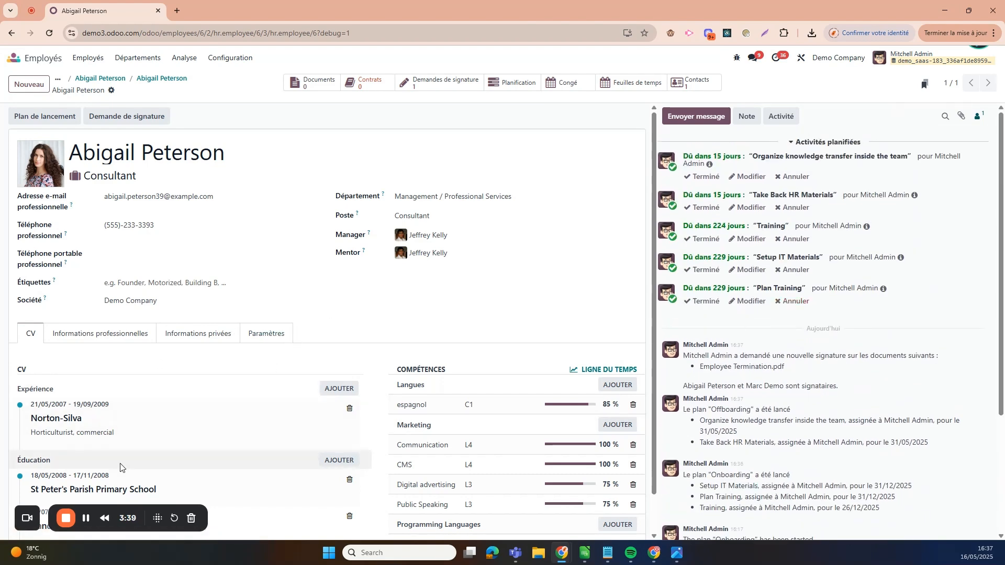
pyautogui.click(66, 519)
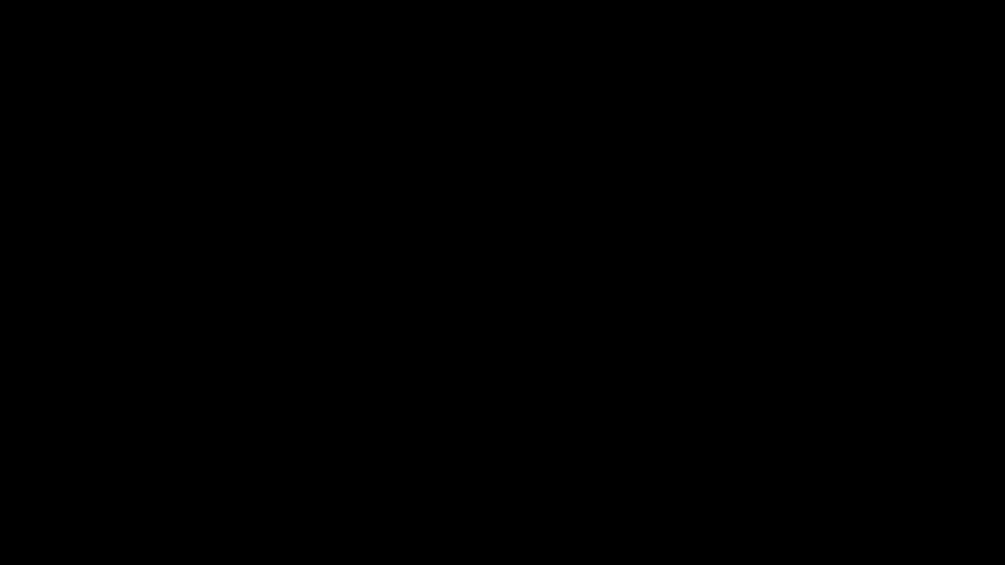